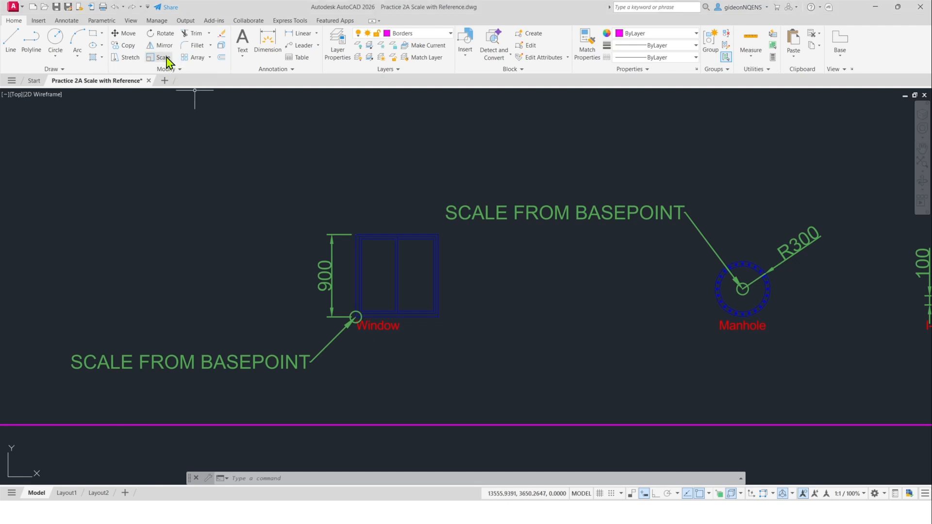
Scale the window block from its lower-left corner by reference, picking its left edge as reference length and entering 2000 as new length.
{"action": "left_click", "coordinate": [165, 59]}
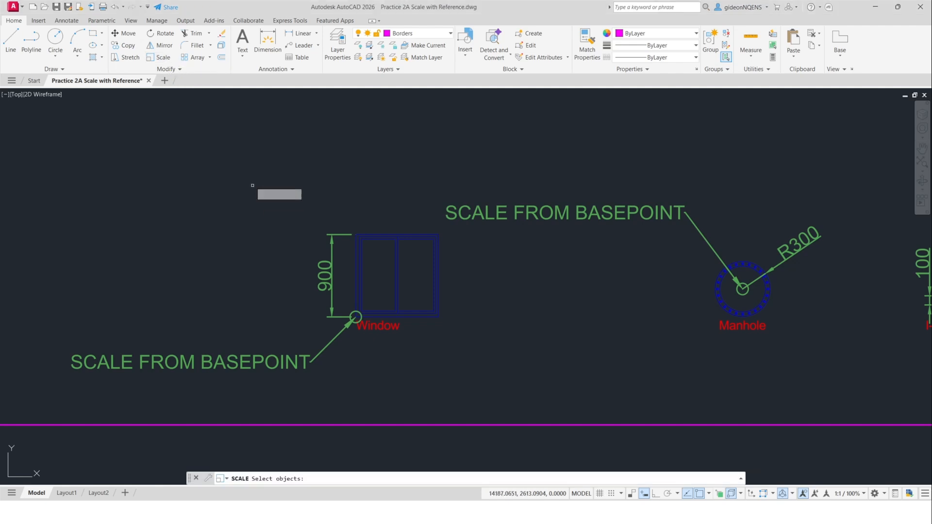
{"action": "left_click", "coordinate": [379, 236]}
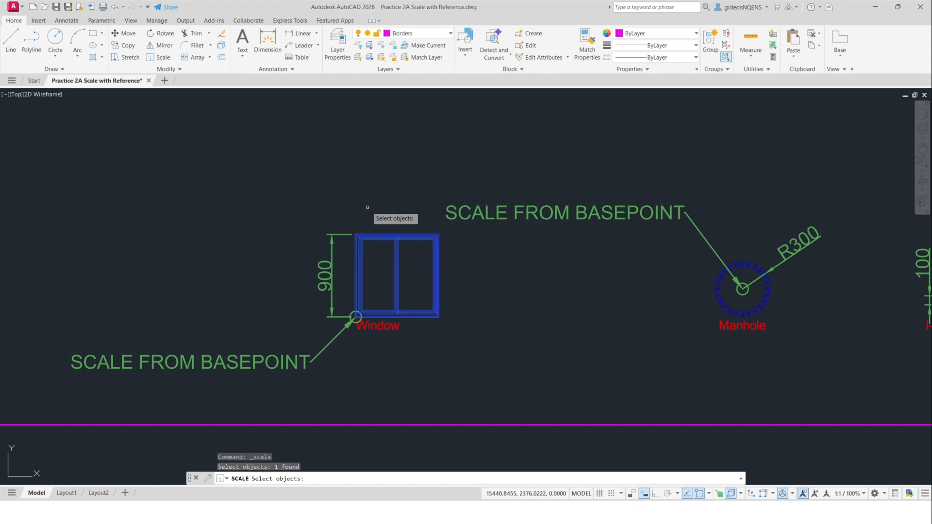
{"action": "key", "text": "Return"}
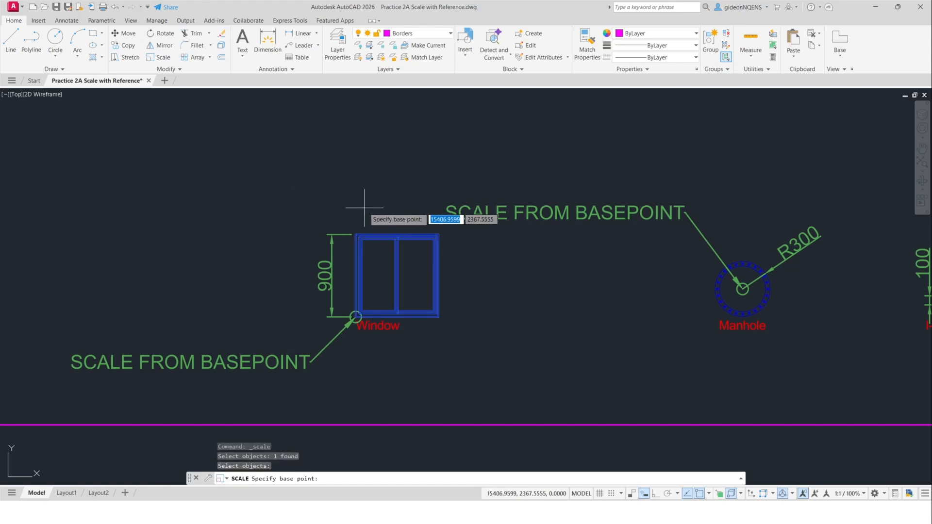
{"action": "left_click", "coordinate": [355, 317]}
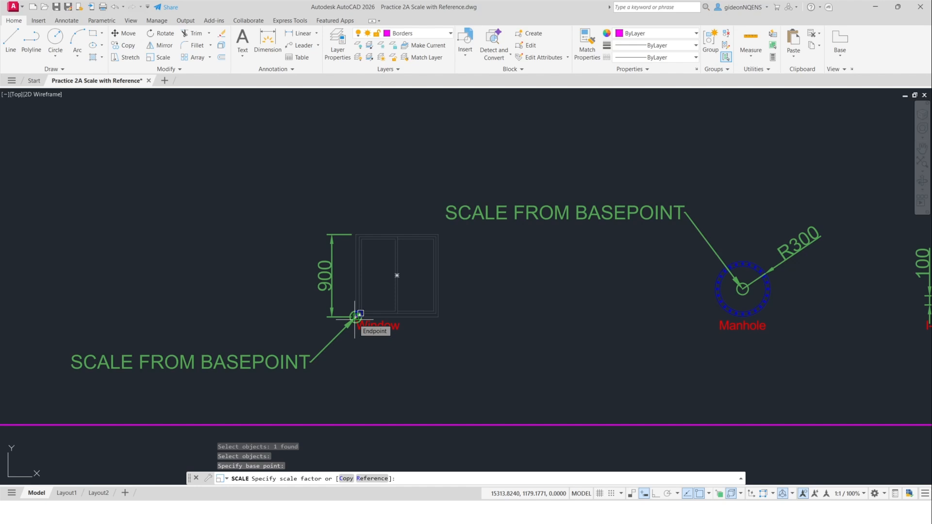
{"action": "left_click", "coordinate": [372, 478]}
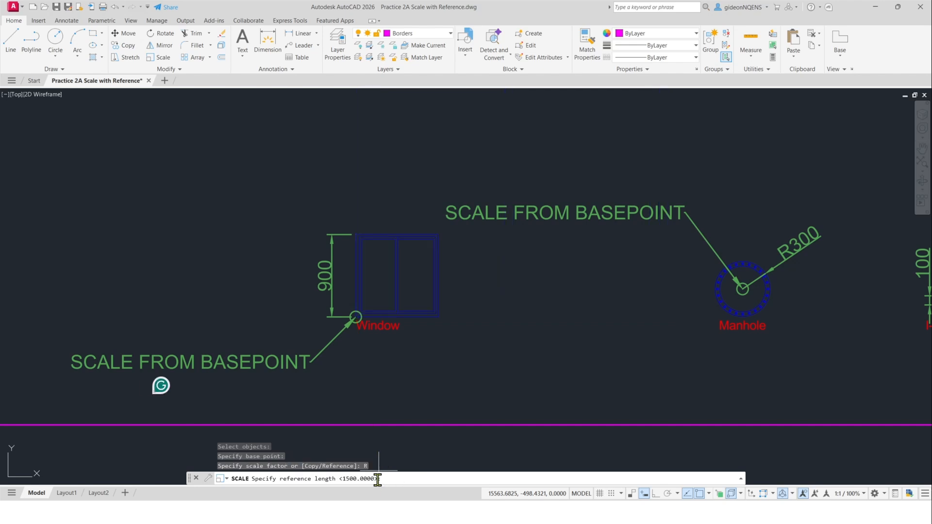
{"action": "left_click", "coordinate": [356, 317]}
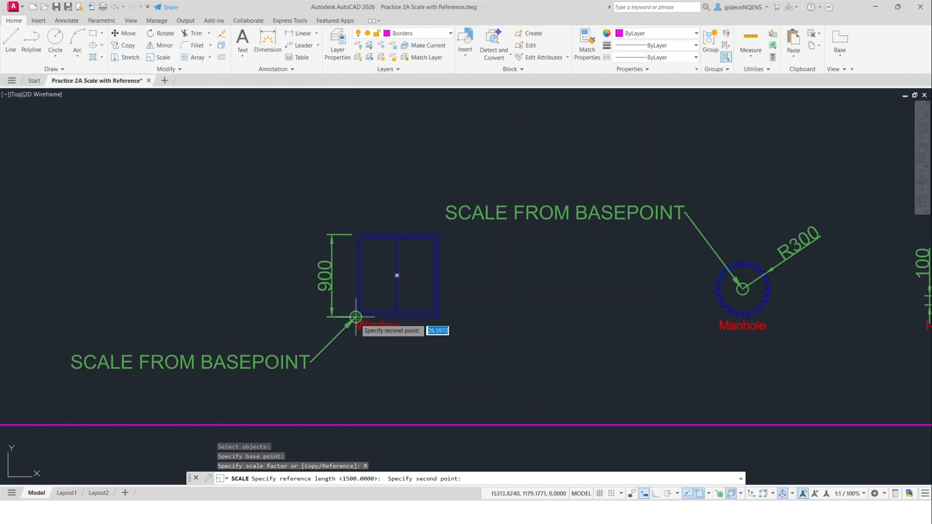
{"action": "left_click", "coordinate": [356, 235]}
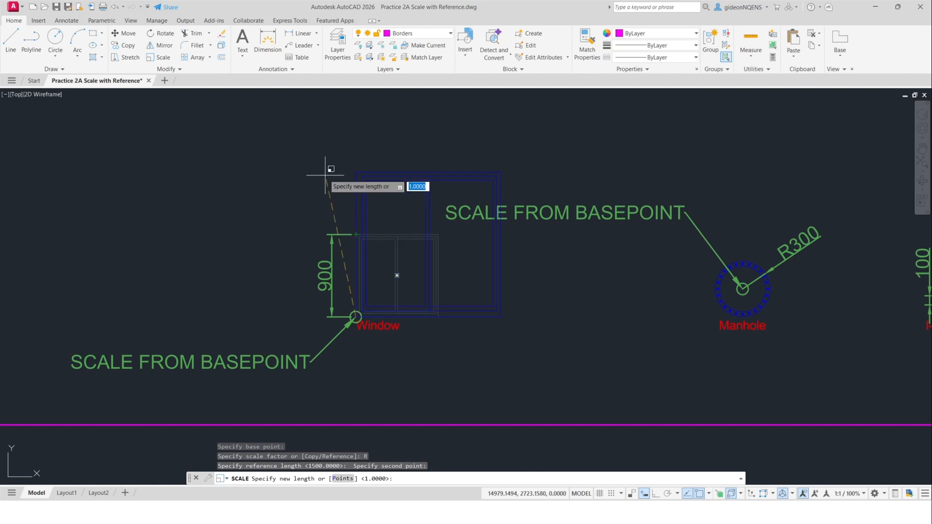
{"action": "type", "text": "2000"}
{"action": "key", "text": "Return"}
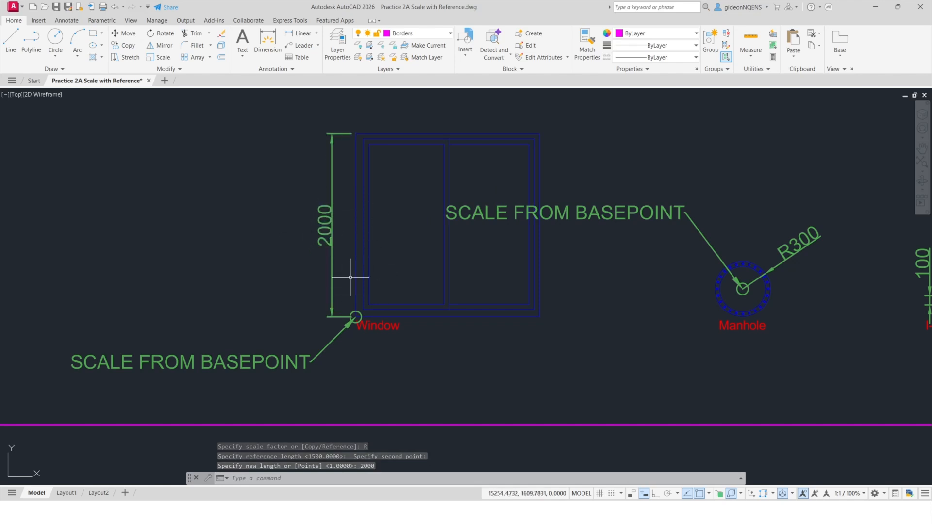
Scale the manhole block from its centre by reference, with a reference length of 300 and a new length of 450.
{"action": "scroll", "coordinate": [318, 305], "scroll_direction": "up", "scroll_amount": 2}
{"action": "scroll", "coordinate": [449, 280], "scroll_direction": "down", "scroll_amount": 3}
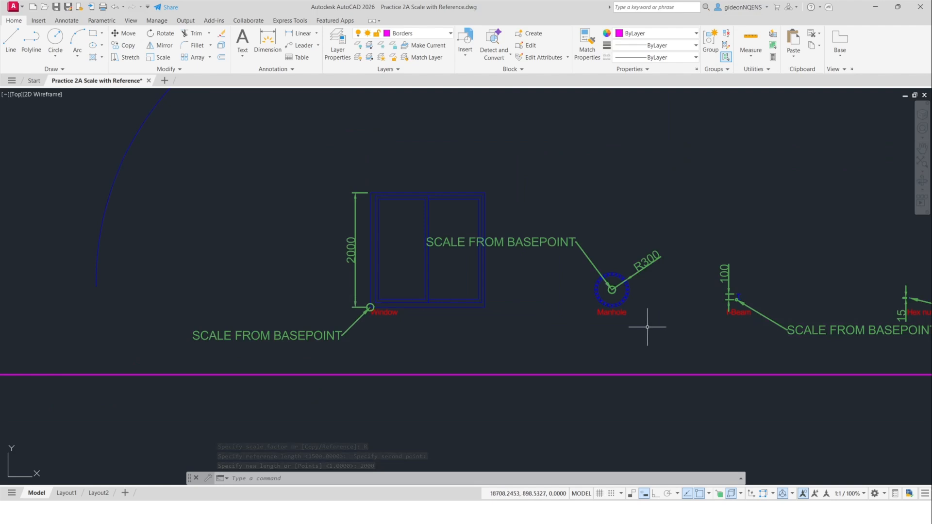
{"action": "scroll", "coordinate": [651, 327], "scroll_direction": "up", "scroll_amount": 4}
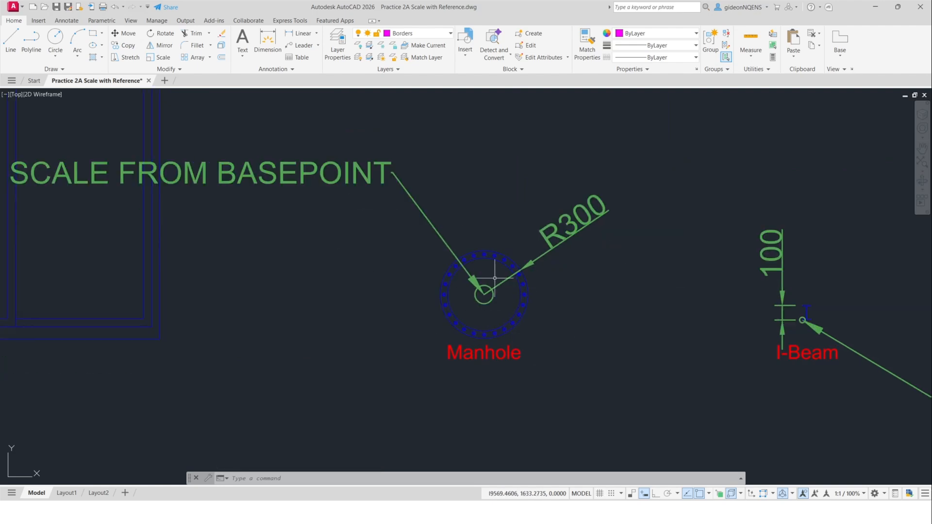
{"action": "left_click", "coordinate": [160, 57]}
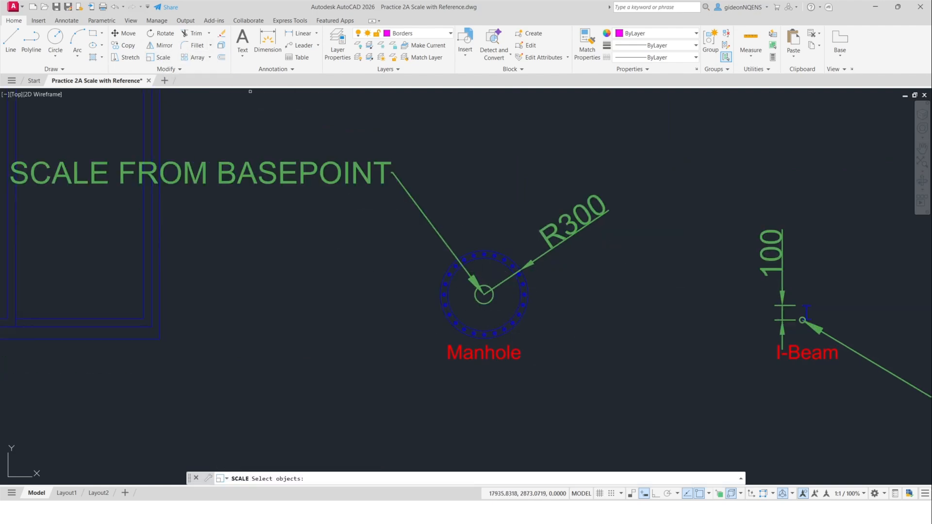
{"action": "left_click", "coordinate": [509, 329]}
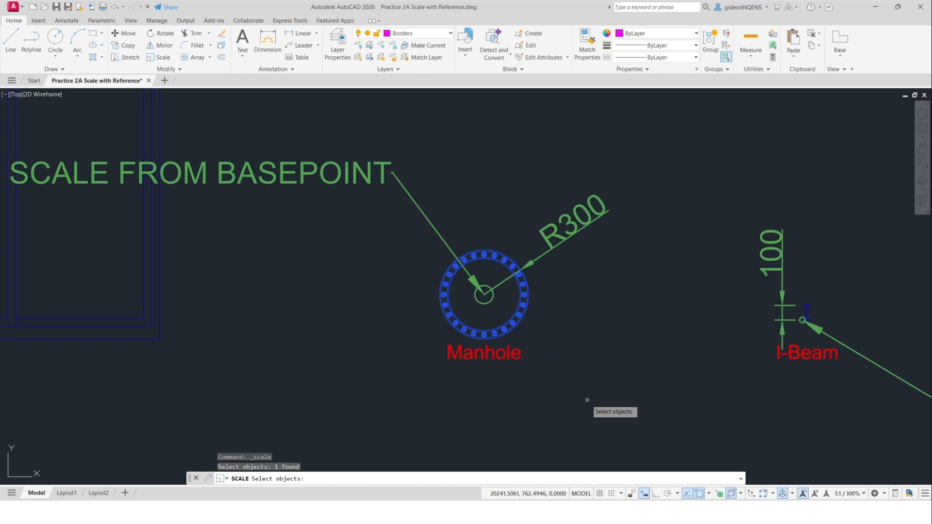
{"action": "key", "text": "Return"}
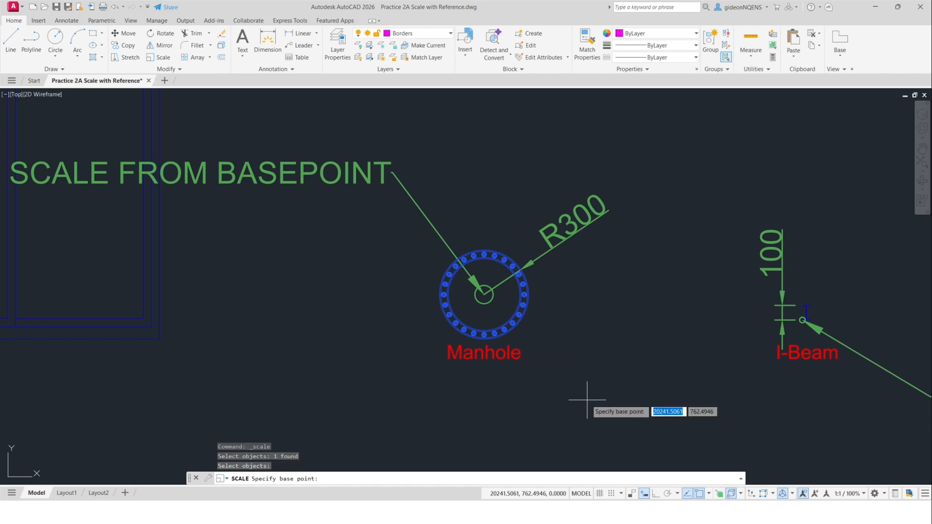
{"action": "left_click", "coordinate": [484, 294]}
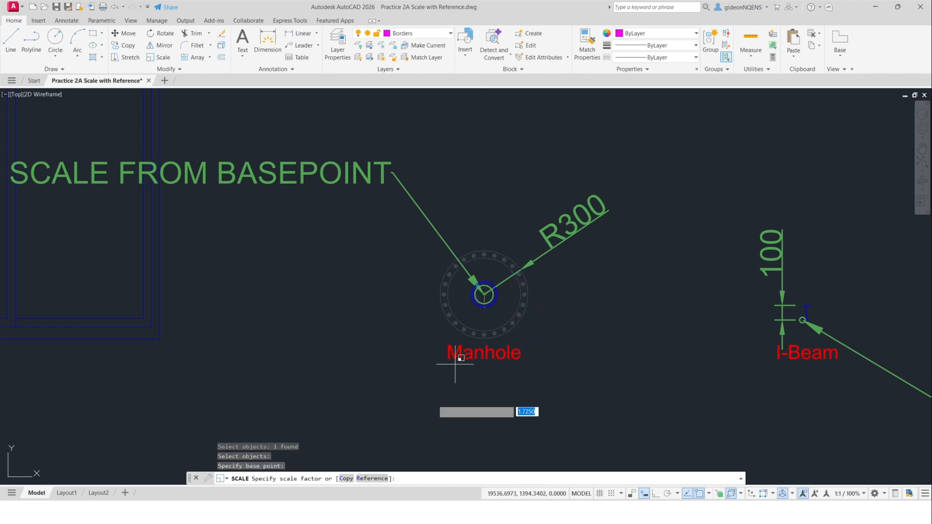
{"action": "left_click", "coordinate": [380, 479]}
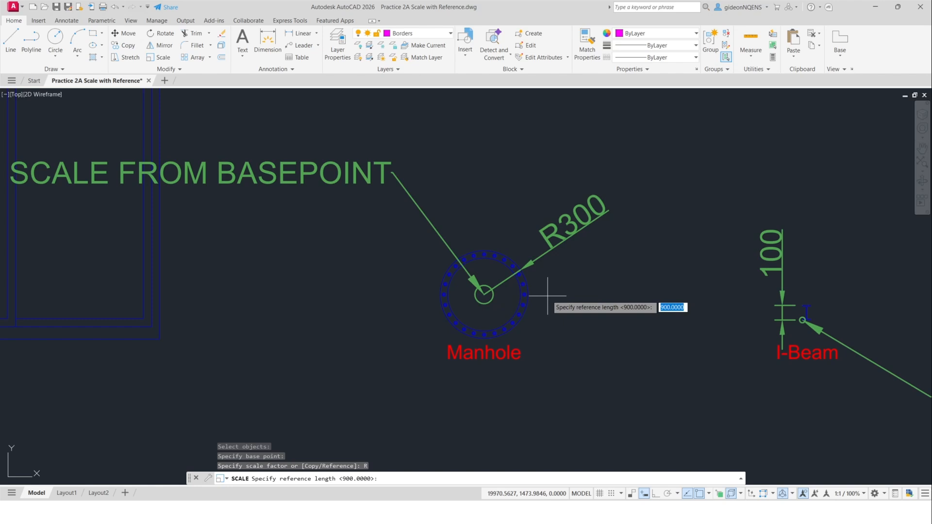
{"action": "key", "text": "BackSpace"}
{"action": "type", "text": "300"}
{"action": "key", "text": "Return"}
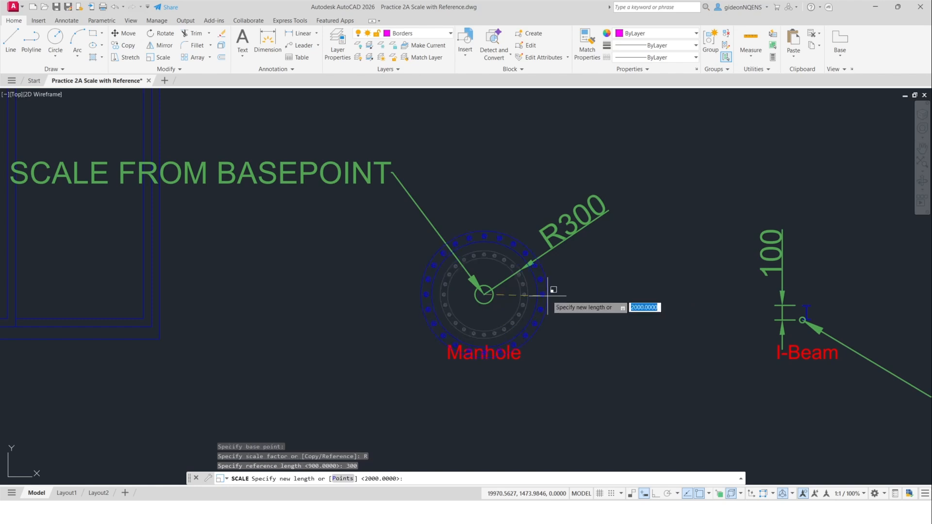
{"action": "type", "text": "450"}
{"action": "key", "text": "Return"}
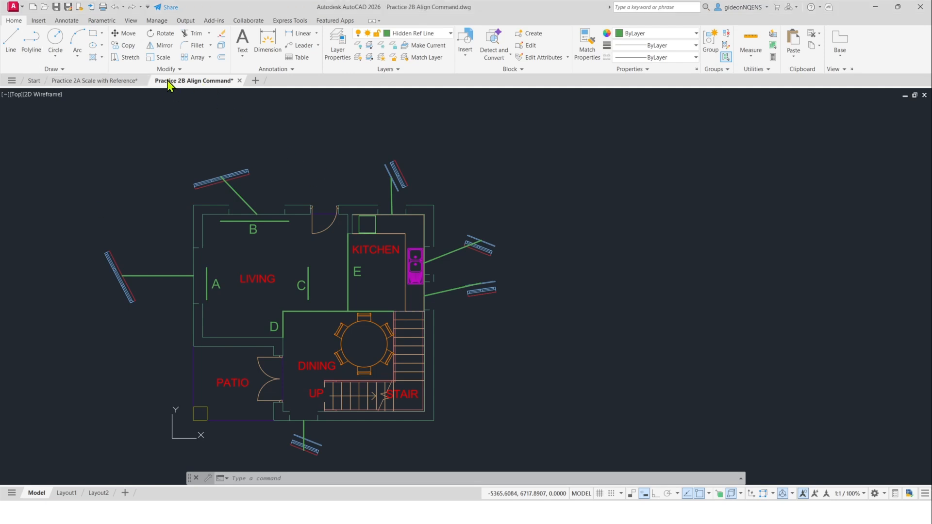
Switch to the Practice 2B Align Command drawing.
{"action": "left_click", "coordinate": [68, 81]}
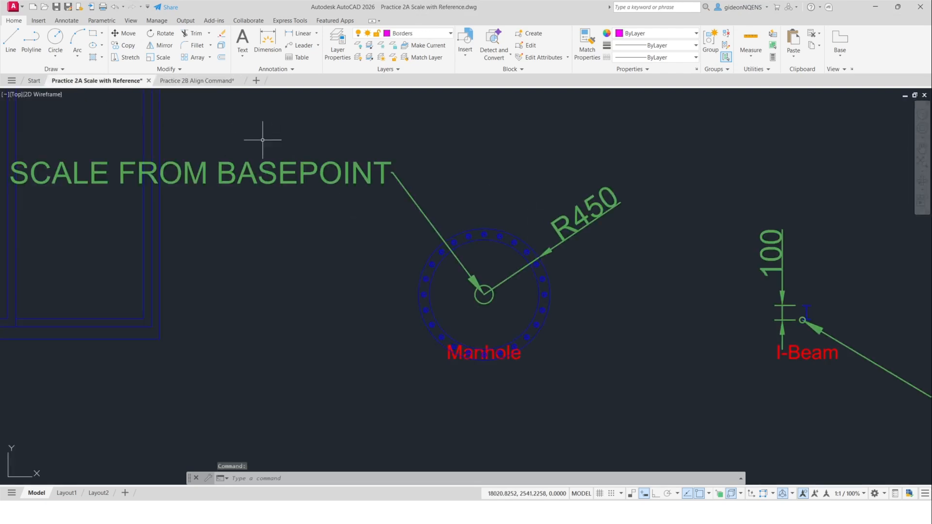
{"action": "left_click", "coordinate": [189, 81]}
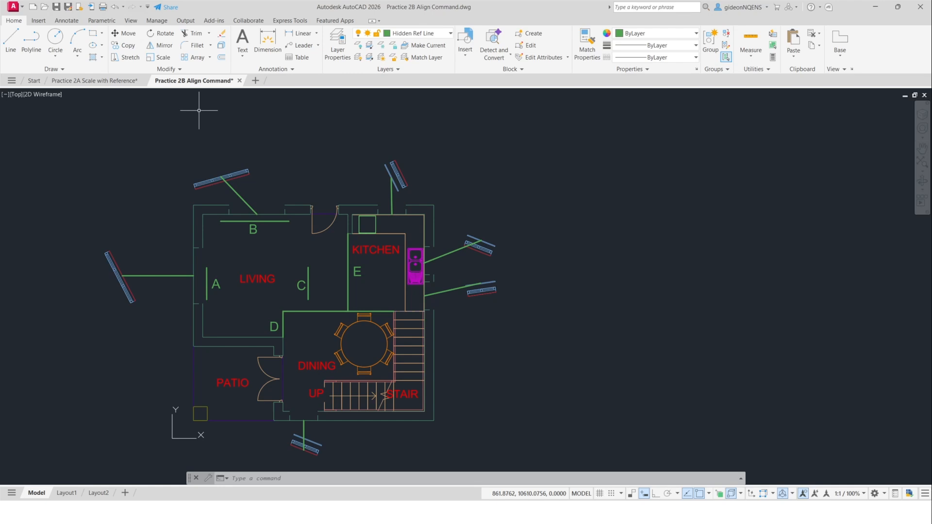
{"action": "left_click", "coordinate": [178, 69]}
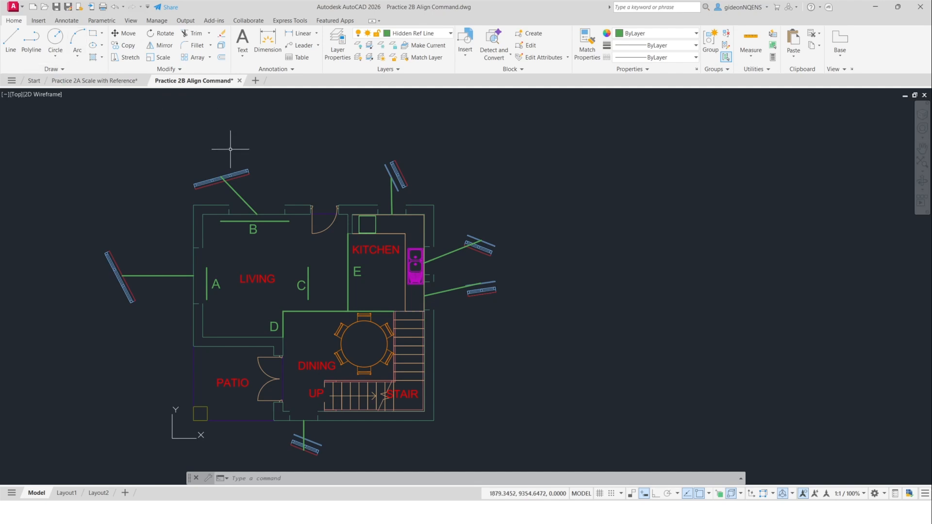
Align the tilted window above the living room to opening B, matching both outer corners and its inner-edge midpoint to the wall.
{"action": "type", "text": "al"}
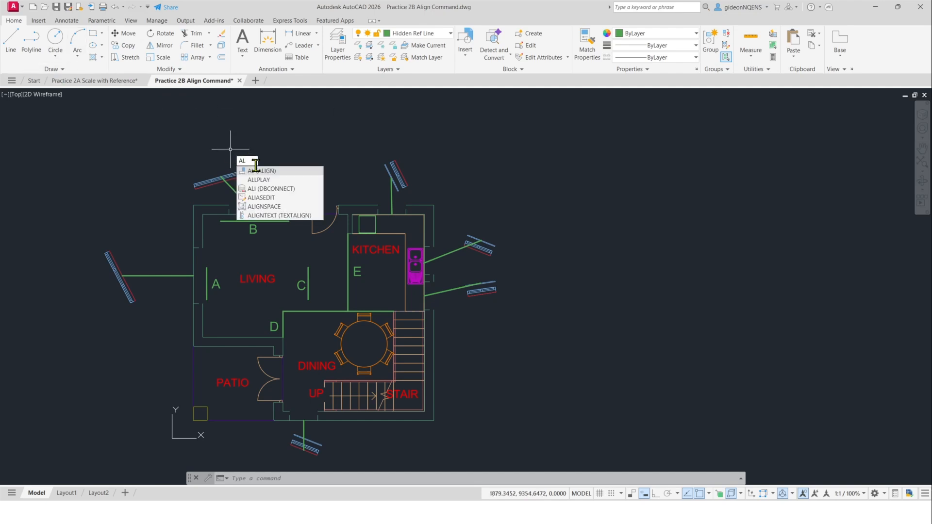
{"action": "left_click", "coordinate": [259, 171]}
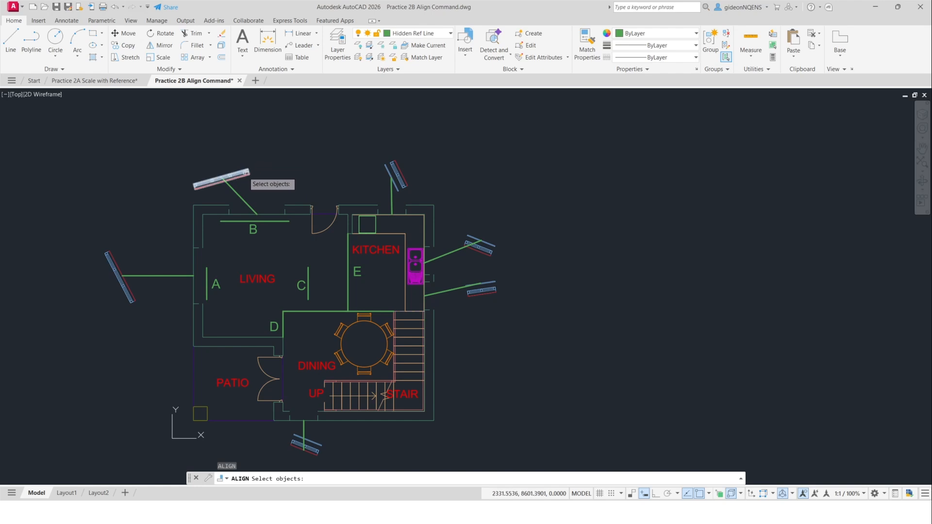
{"action": "left_click", "coordinate": [245, 174]}
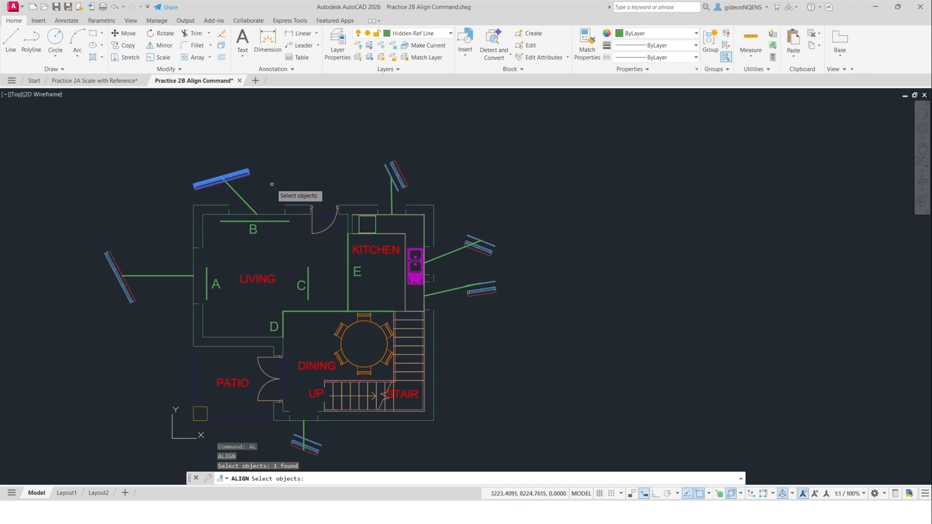
{"action": "scroll", "coordinate": [274, 187], "scroll_direction": "up", "scroll_amount": 2}
{"action": "scroll", "coordinate": [132, 184], "scroll_direction": "up", "scroll_amount": 2}
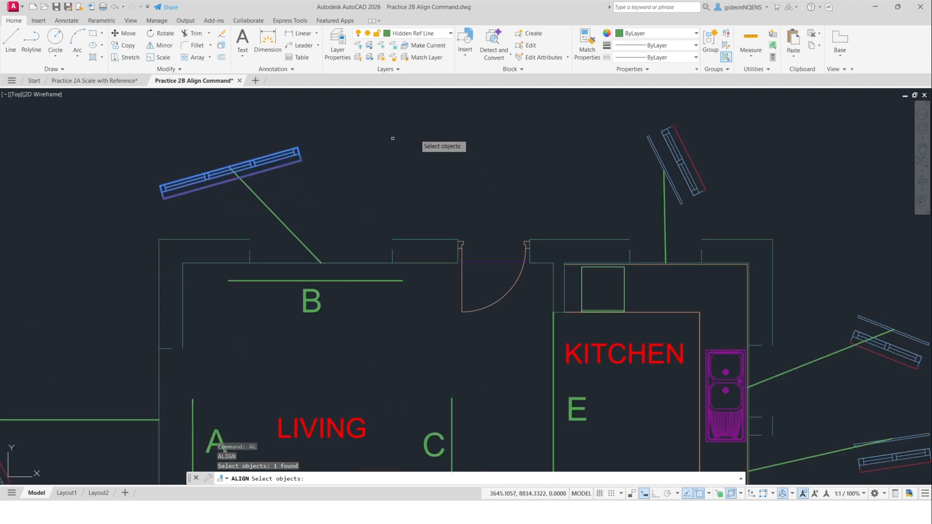
{"action": "key", "text": "Return"}
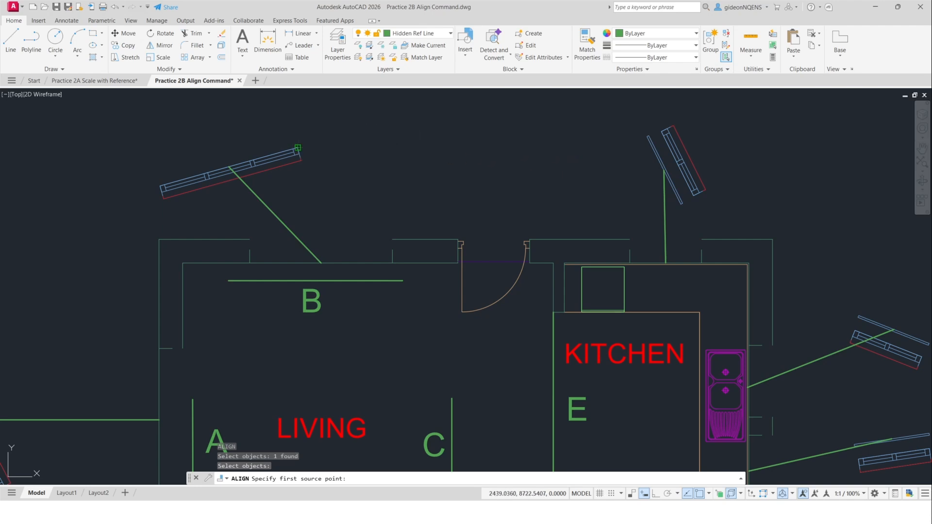
{"action": "left_click", "coordinate": [297, 148]}
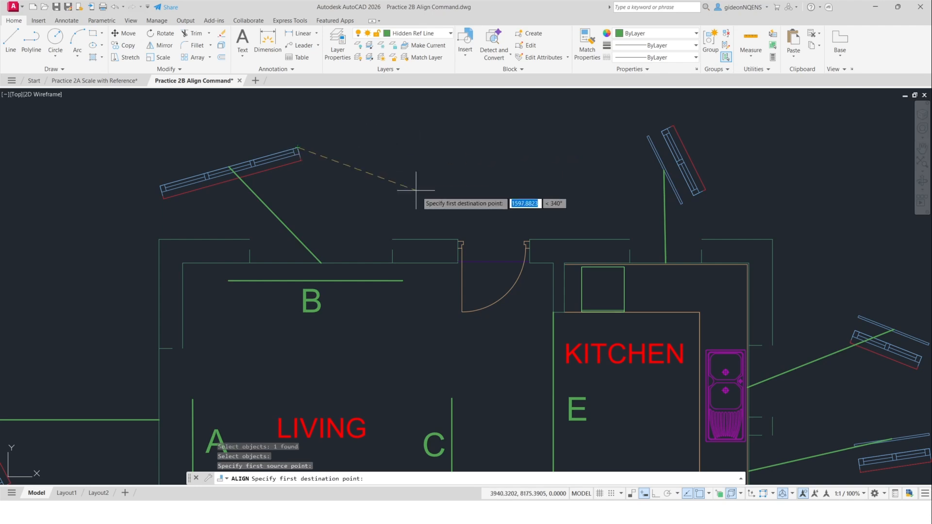
{"action": "left_click", "coordinate": [393, 239]}
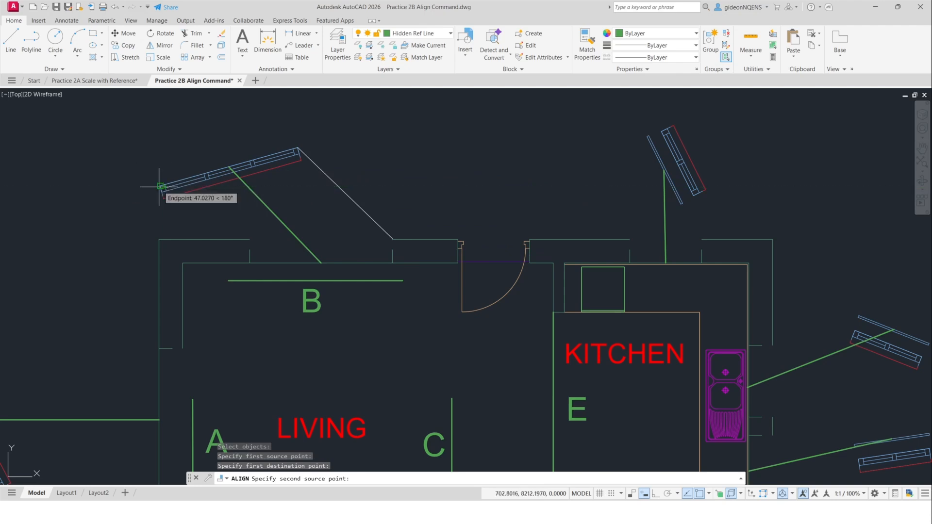
{"action": "scroll", "coordinate": [160, 186], "scroll_direction": "up", "scroll_amount": 5}
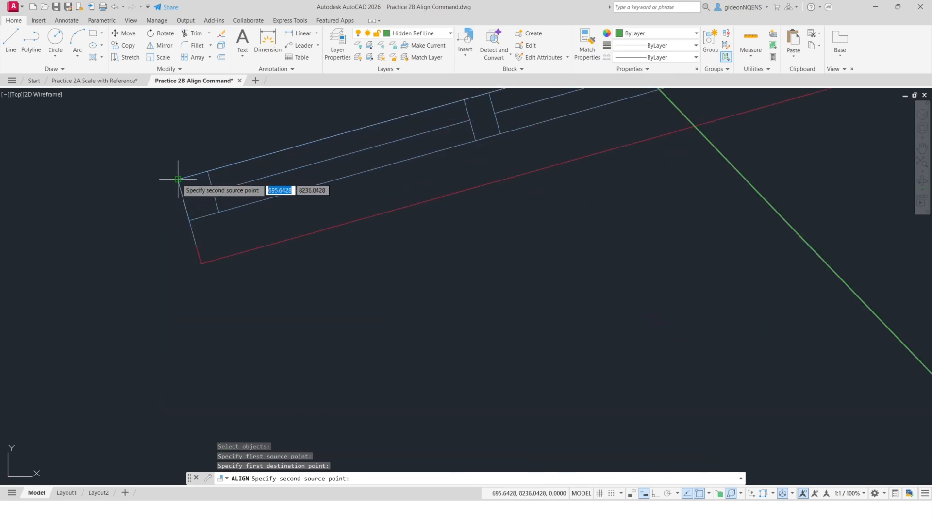
{"action": "left_click", "coordinate": [178, 179]}
{"action": "scroll", "coordinate": [160, 204], "scroll_direction": "down", "scroll_amount": 5}
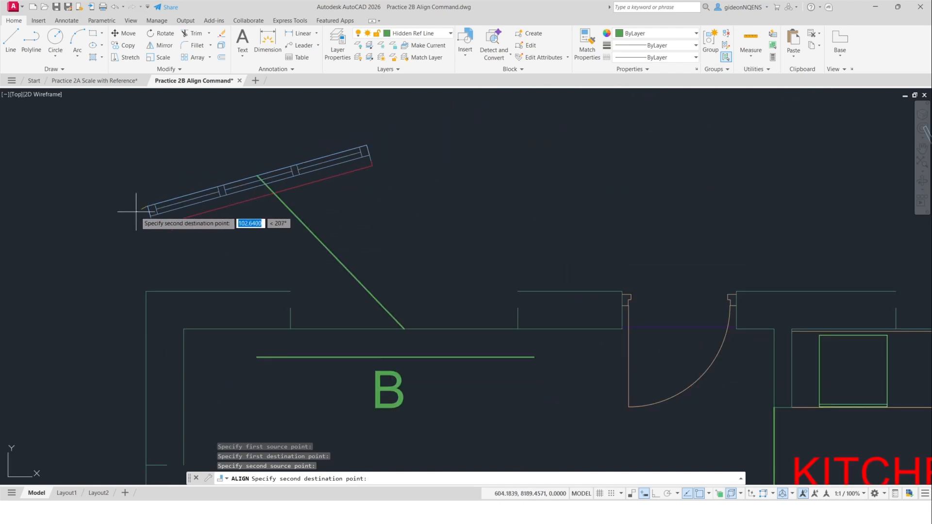
{"action": "left_click", "coordinate": [291, 291]}
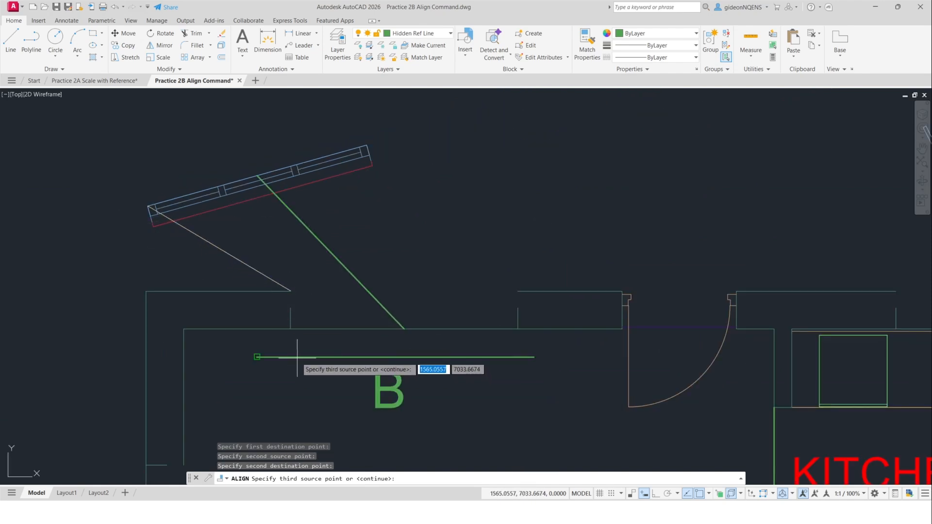
{"action": "left_click", "coordinate": [260, 195]}
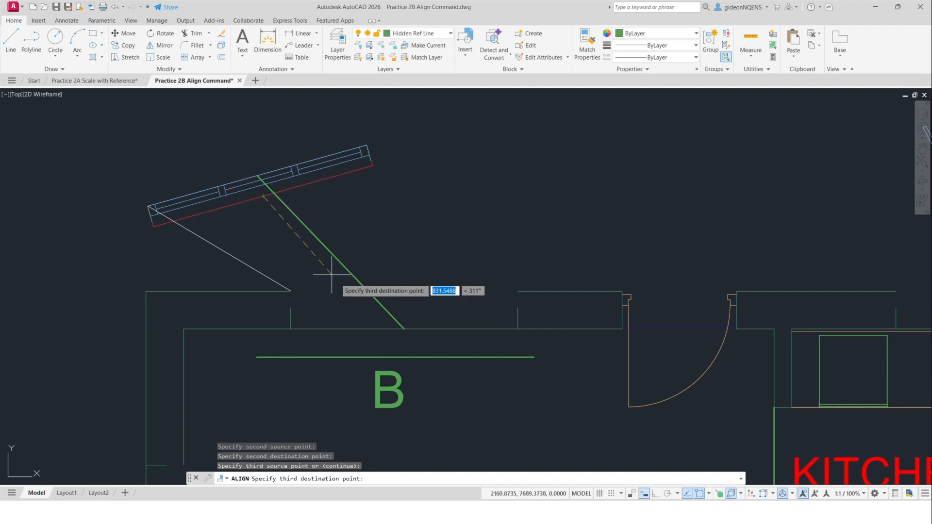
{"action": "left_click", "coordinate": [404, 329]}
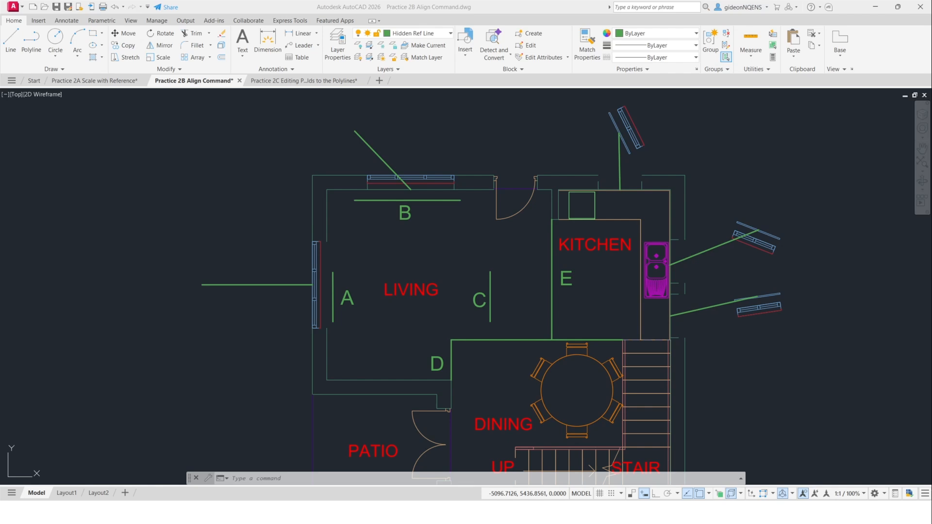
Switch to the Practice 2C drawing on editing polylines and examine the garage outline beside the floor plan.
{"action": "left_click", "coordinate": [284, 85]}
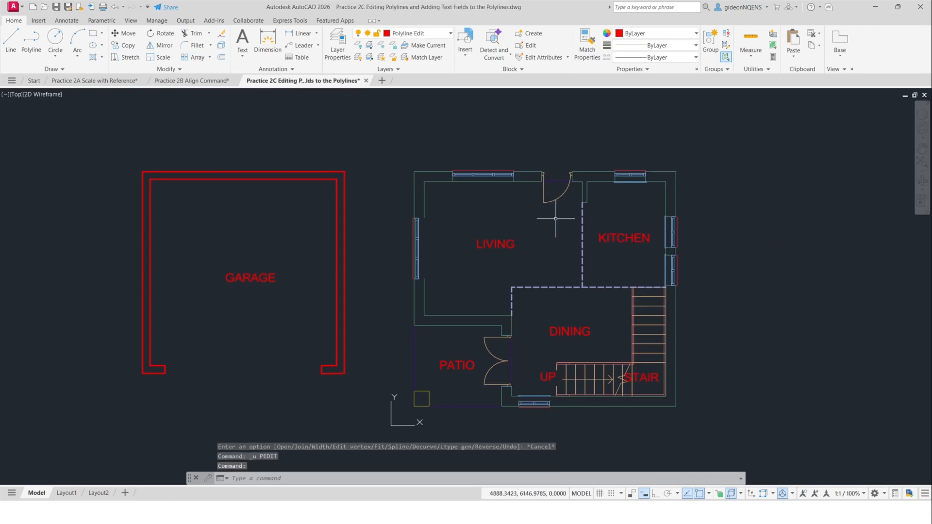
{"action": "scroll", "coordinate": [553, 221], "scroll_direction": "up", "scroll_amount": 3}
{"action": "scroll", "coordinate": [416, 264], "scroll_direction": "down", "scroll_amount": 5}
{"action": "scroll", "coordinate": [406, 243], "scroll_direction": "up", "scroll_amount": 2}
{"action": "scroll", "coordinate": [457, 183], "scroll_direction": "up", "scroll_amount": 4}
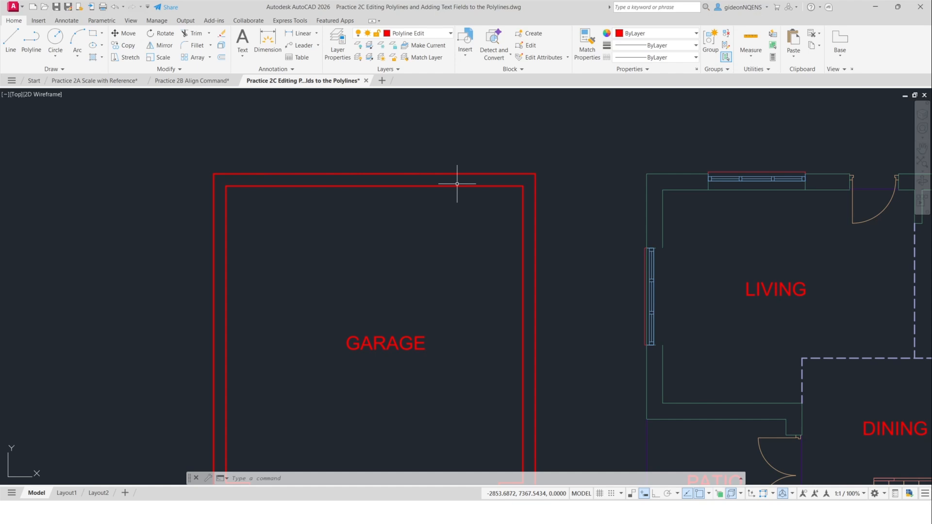
{"action": "scroll", "coordinate": [395, 221], "scroll_direction": "down", "scroll_amount": 3}
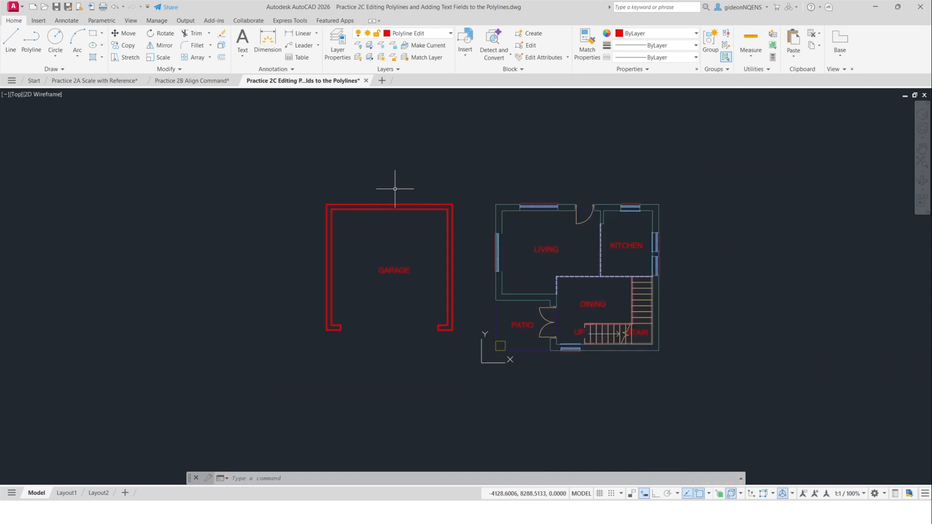
Select the garage's upper and left inner wall lines to check whether they are separate segments, and clear the selection.
{"action": "left_click", "coordinate": [394, 211]}
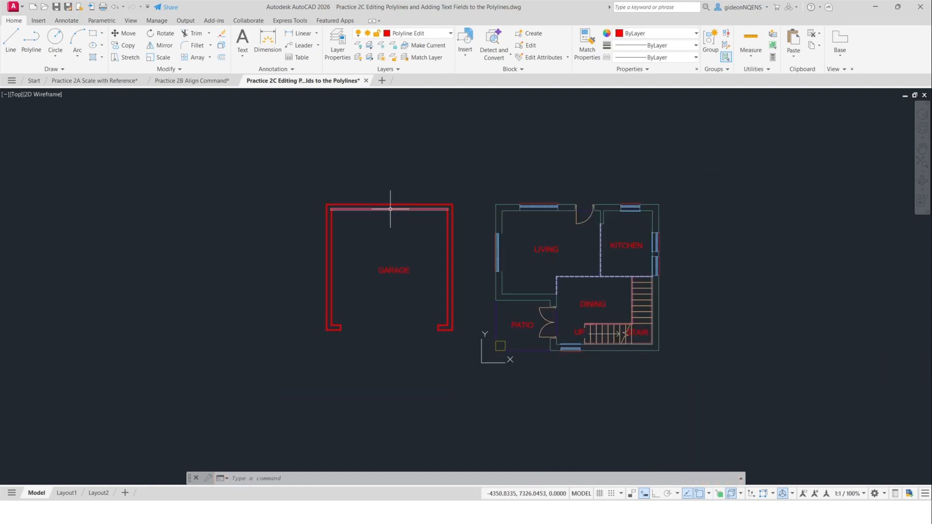
{"action": "left_click", "coordinate": [332, 244]}
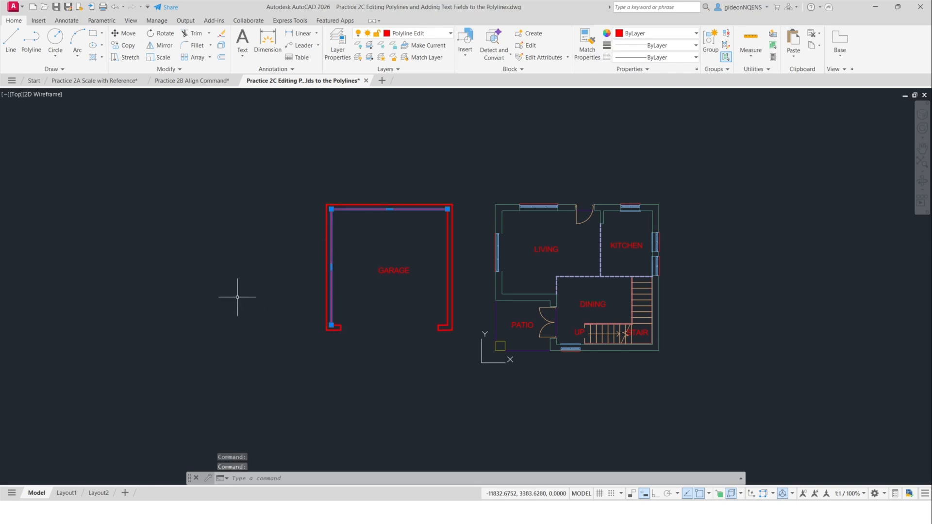
{"action": "left_click", "coordinate": [228, 285]}
{"action": "key", "text": "Escape"}
{"action": "key", "text": "Escape"}
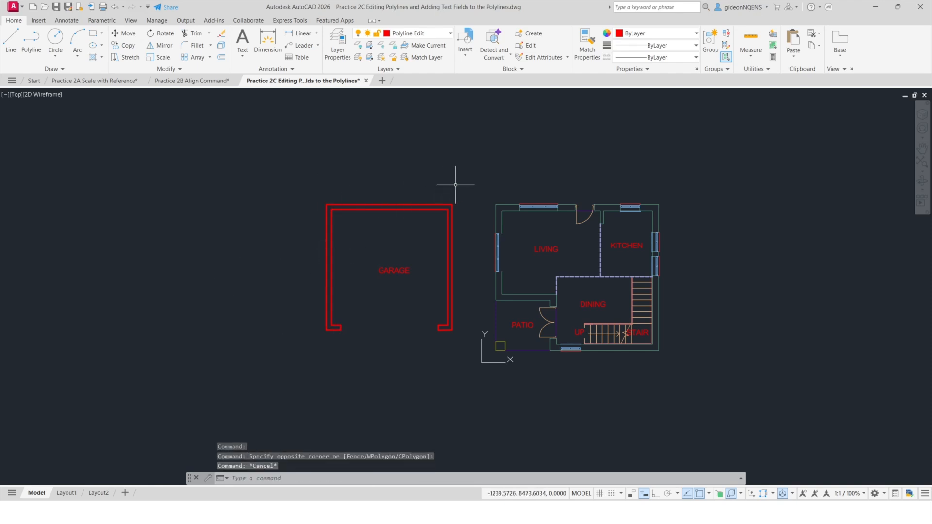
Join all the garage wall segments into a single polyline with the Join command, and undo the join.
{"action": "left_click", "coordinate": [166, 69]}
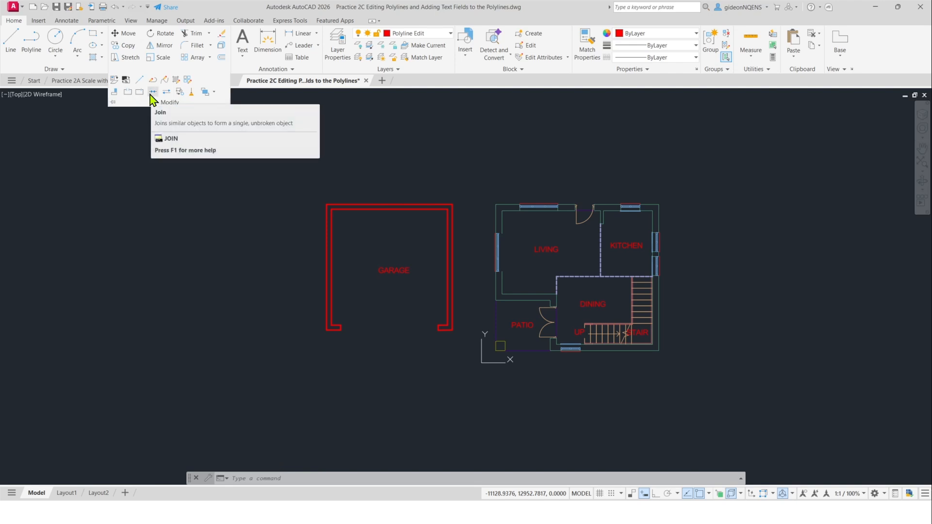
{"action": "left_click", "coordinate": [152, 93]}
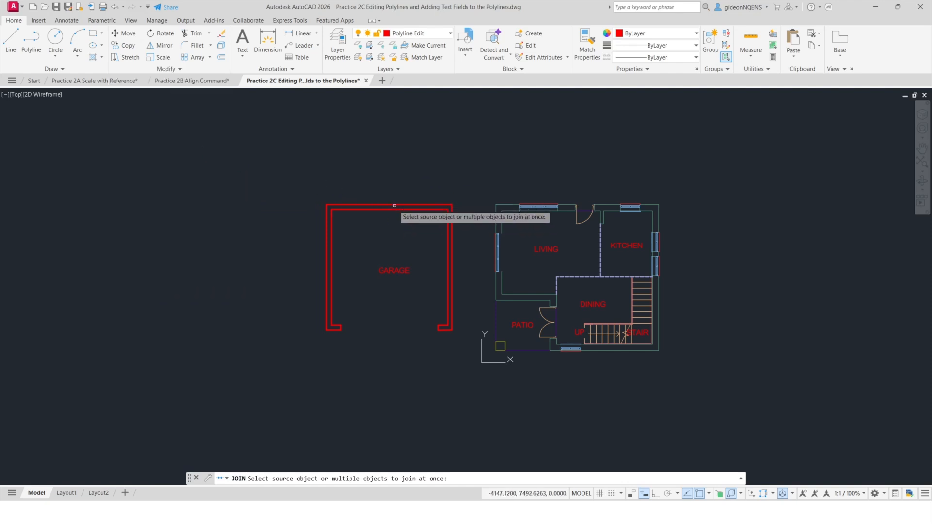
{"action": "left_click", "coordinate": [403, 188]}
{"action": "left_click", "coordinate": [300, 239]}
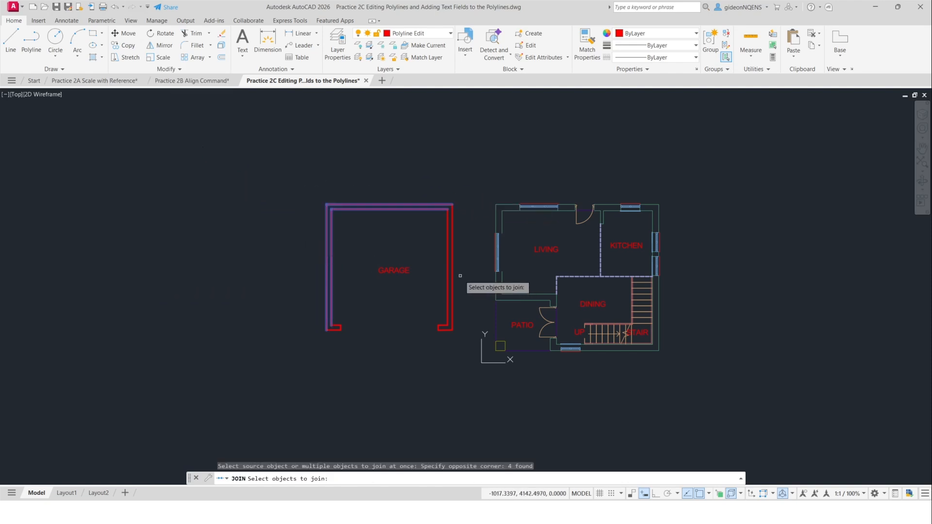
{"action": "left_click", "coordinate": [463, 240]}
{"action": "left_click", "coordinate": [430, 286]}
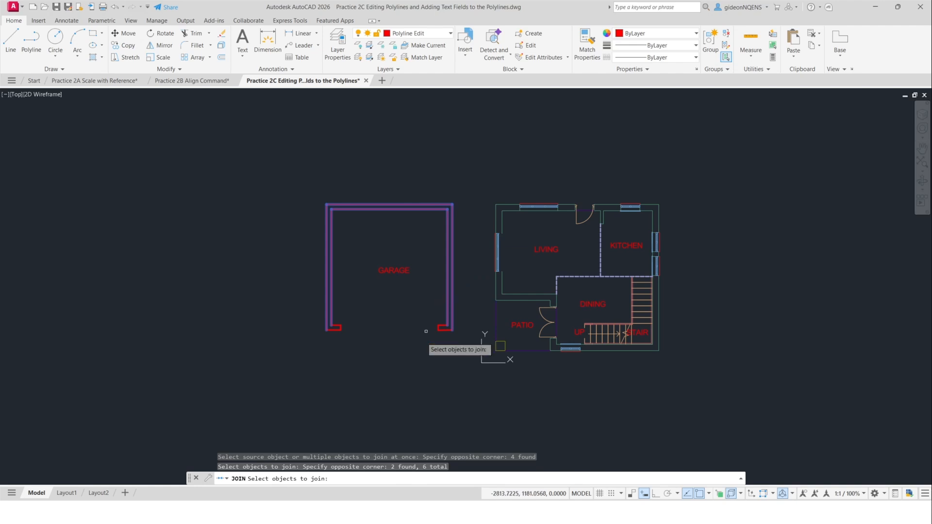
{"action": "left_click", "coordinate": [440, 317]}
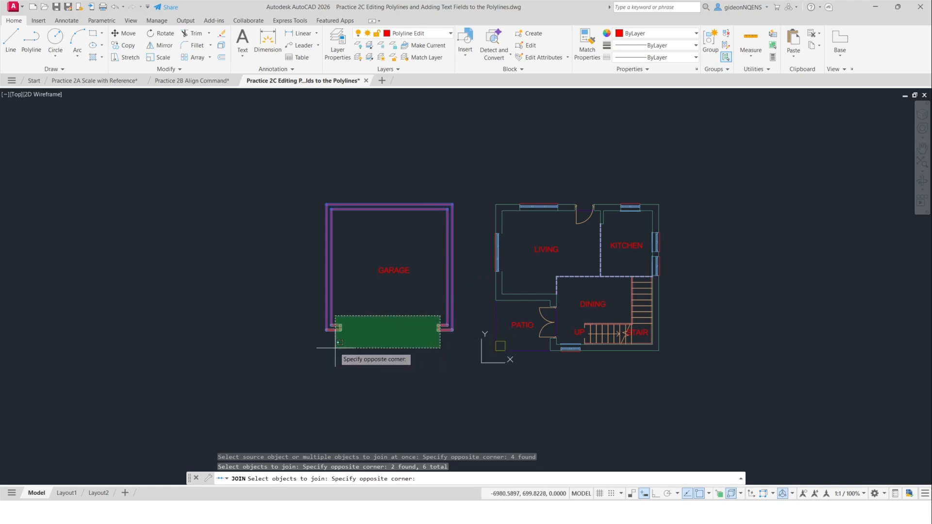
{"action": "left_click", "coordinate": [351, 350]}
{"action": "key", "text": "Return"}
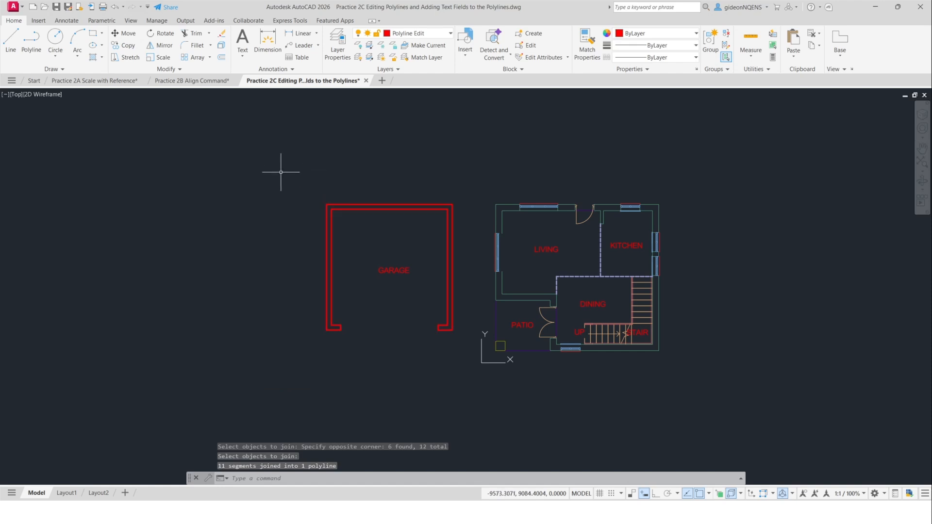
{"action": "key", "text": "ctrl+z"}
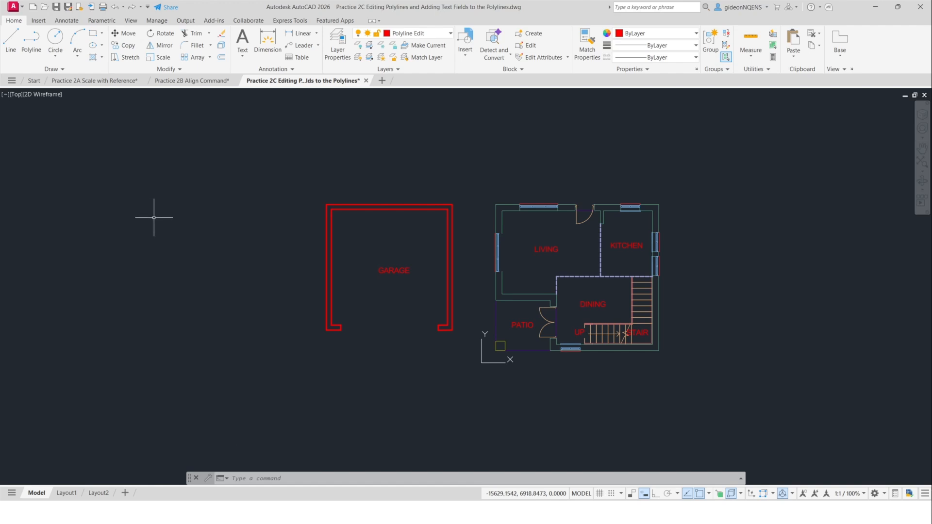
Join all the garage wall segments to the left outer wall line with Polyline Edit's Join option, and select the joined outline.
{"action": "left_click", "coordinate": [324, 242]}
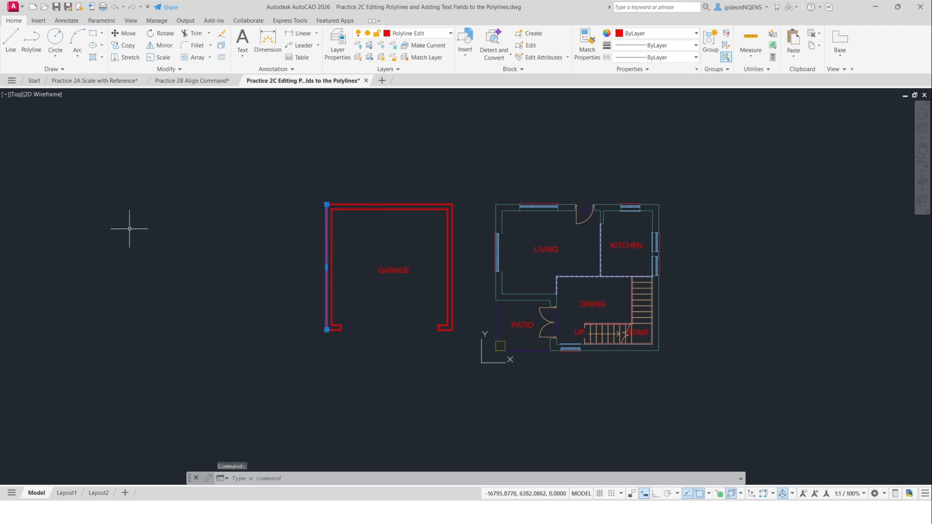
{"action": "type", "text": "PE"}
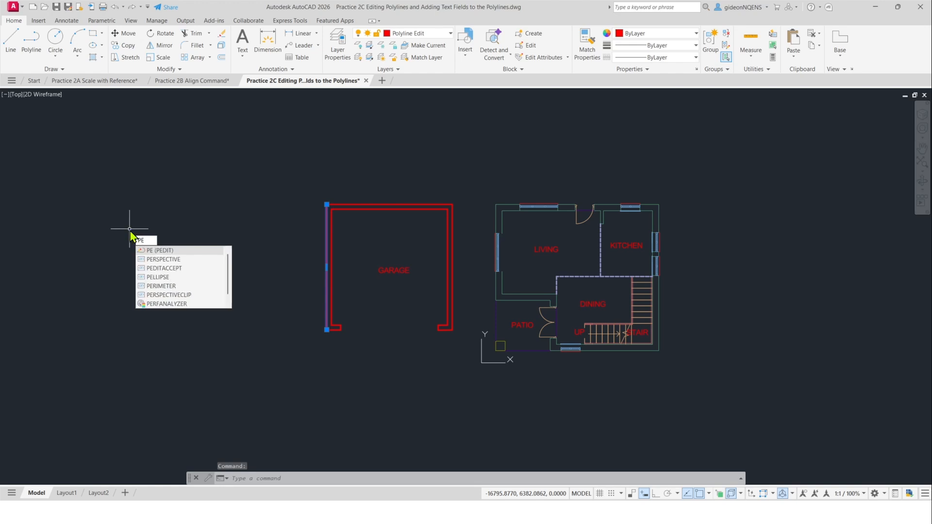
{"action": "left_click", "coordinate": [163, 251]}
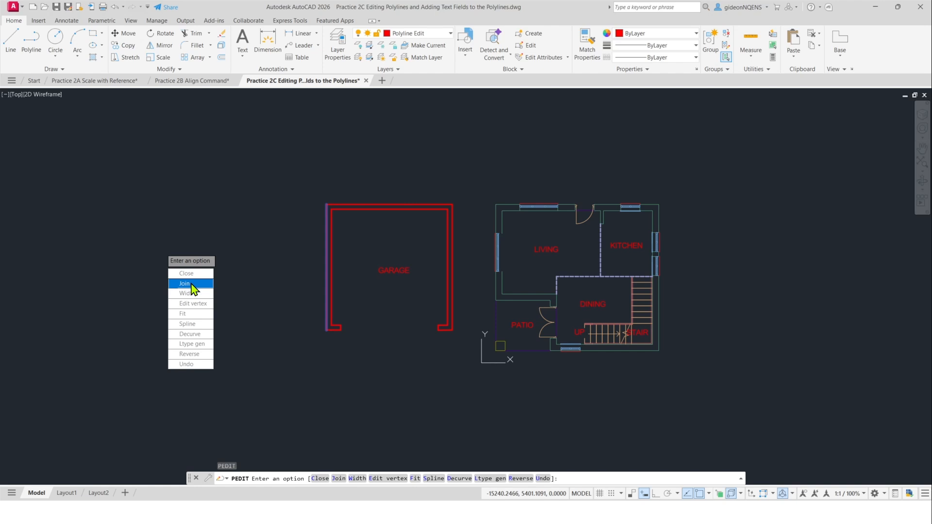
{"action": "left_click", "coordinate": [191, 285]}
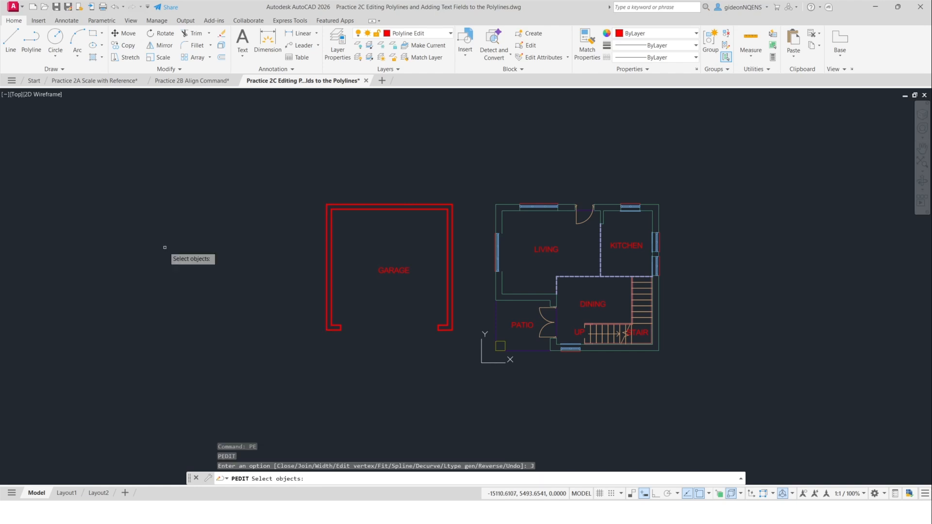
{"action": "left_click", "coordinate": [359, 172]}
{"action": "left_click", "coordinate": [249, 405]}
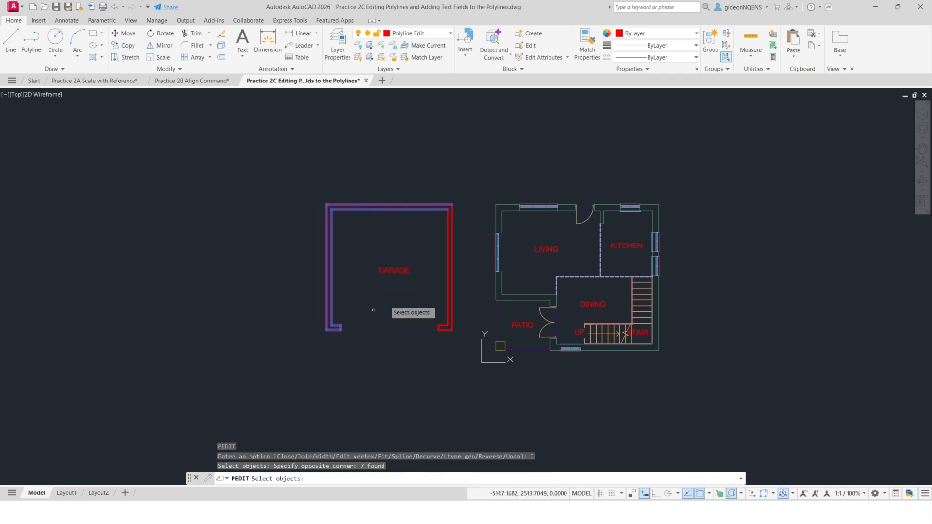
{"action": "left_click", "coordinate": [466, 245]}
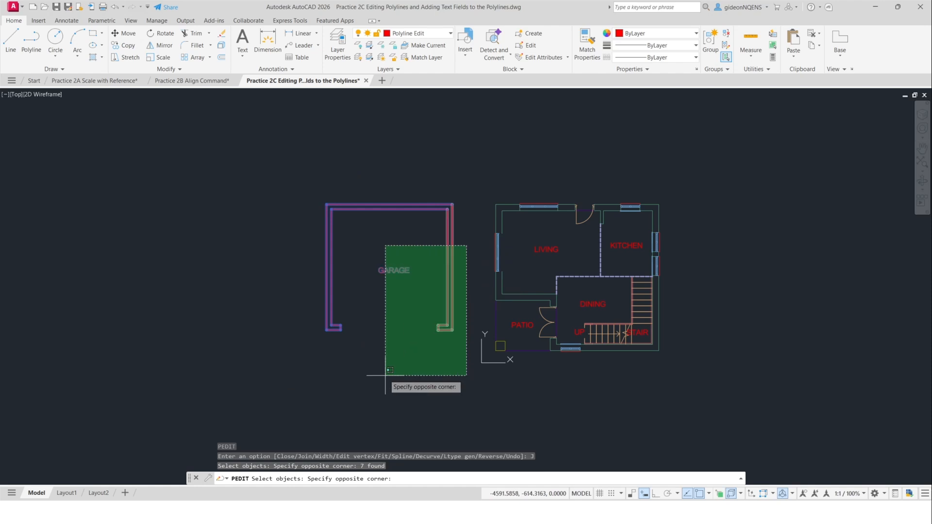
{"action": "left_click", "coordinate": [434, 373]}
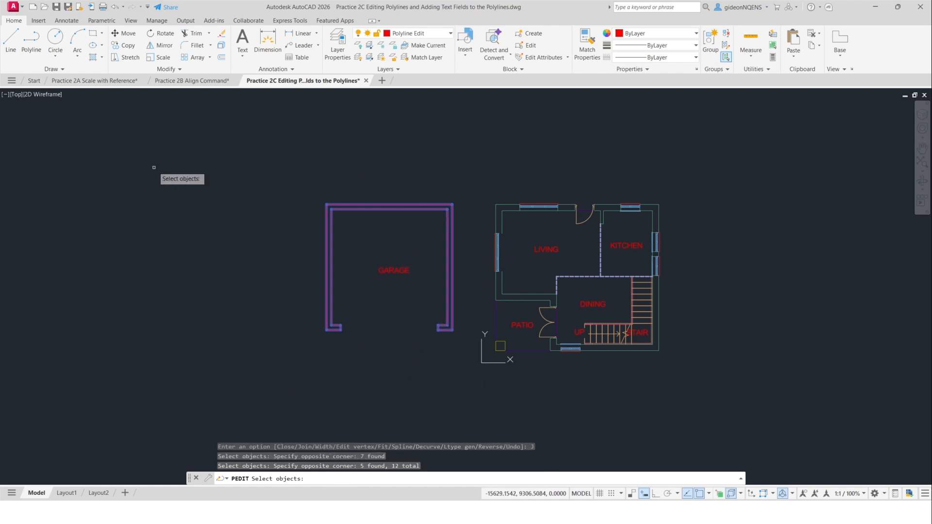
{"action": "key", "text": "Return"}
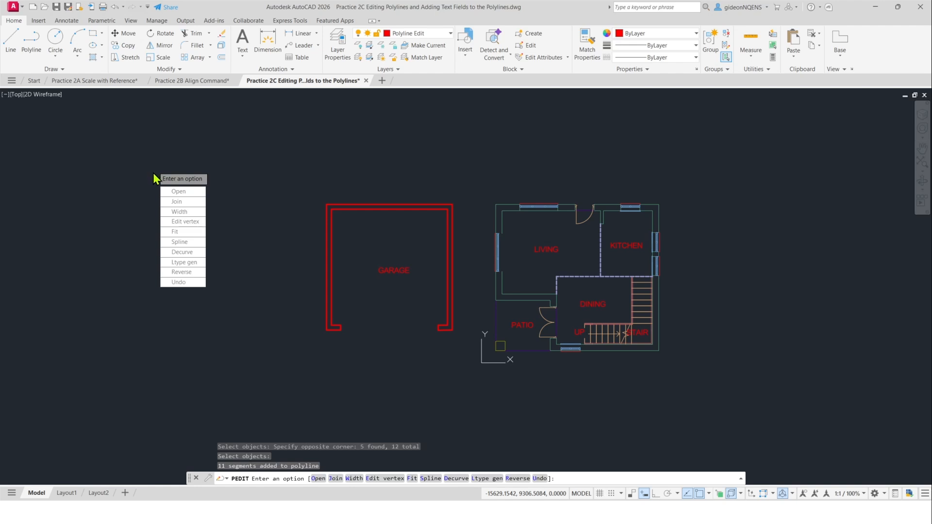
{"action": "key", "text": "Escape"}
{"action": "left_click", "coordinate": [429, 204]}
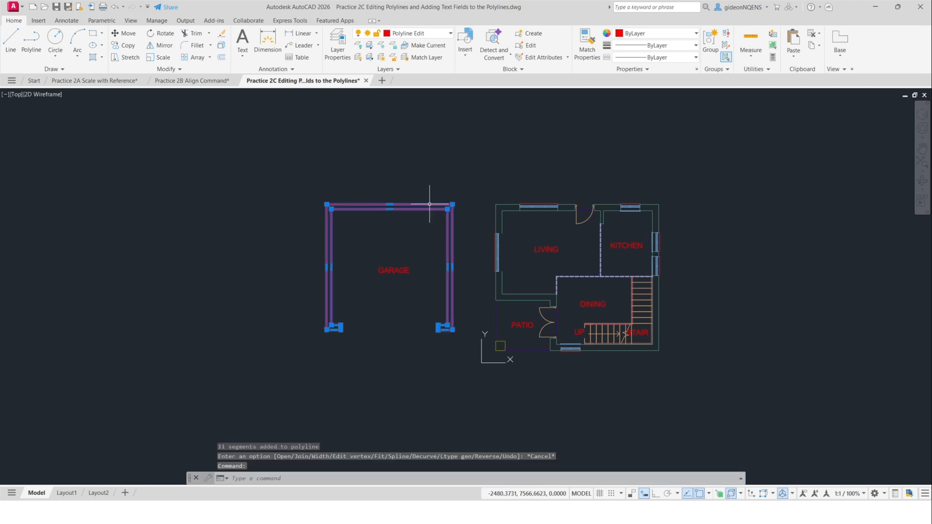